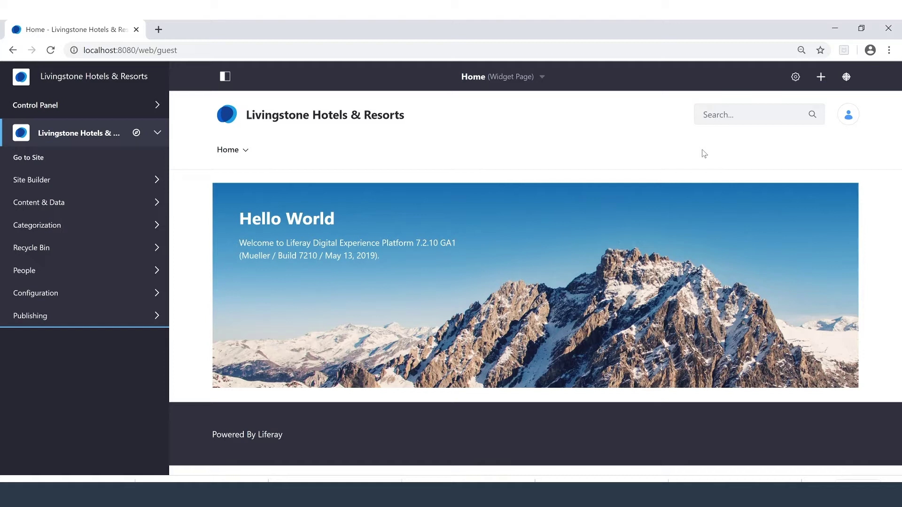
Step: Open the personal account menu on the Livingstone Hotels & Resorts home page
click(848, 114)
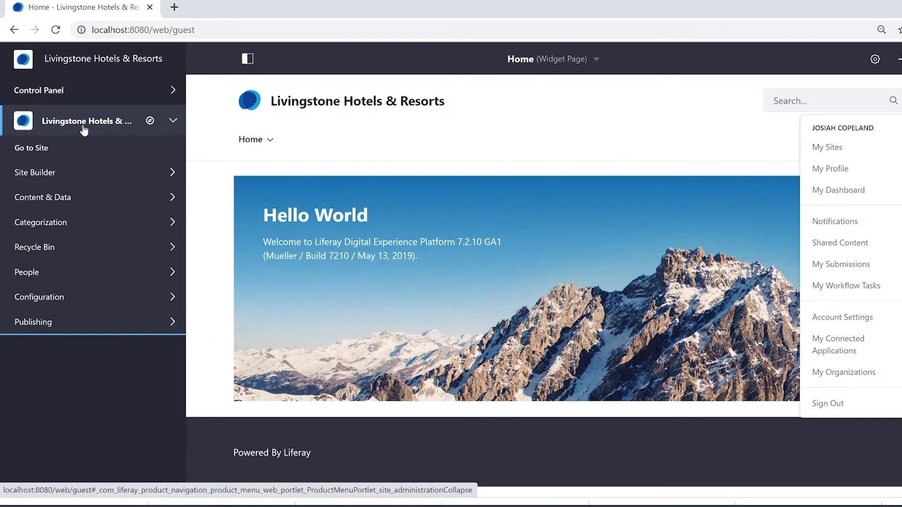
Step: Go to Control Panel > Sites and begin adding a new site
click(71, 96)
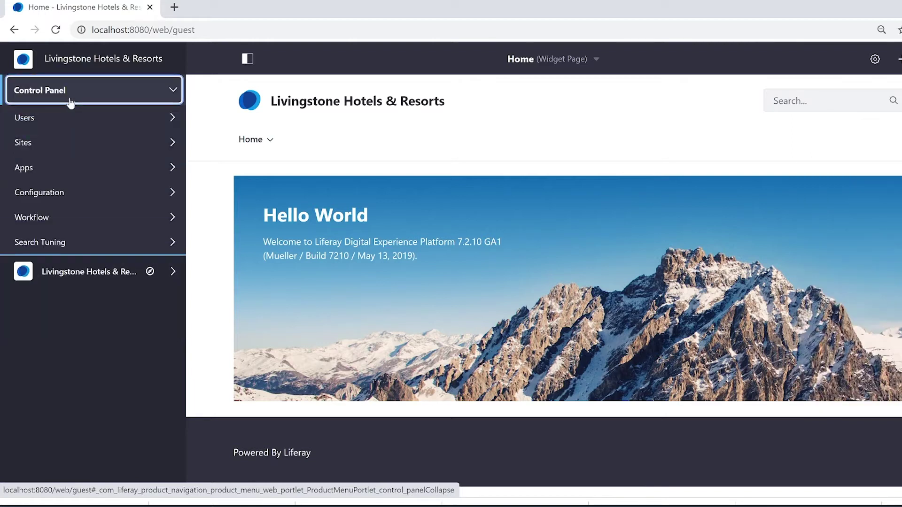
click(64, 143)
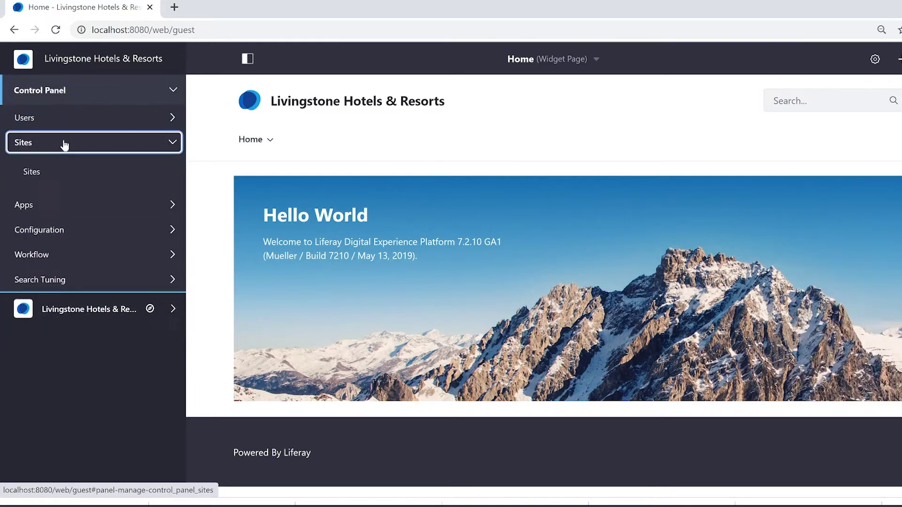
click(64, 174)
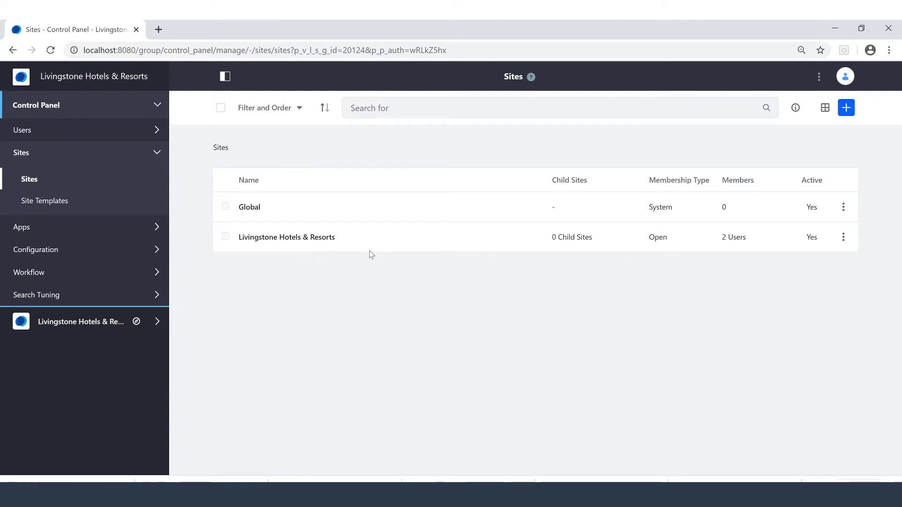
click(846, 107)
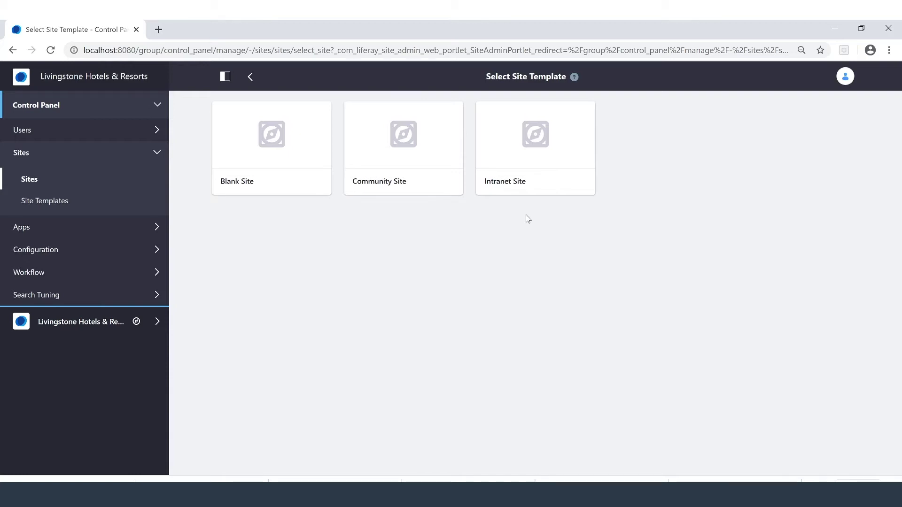
Step: Create the 'Livingstone Staff Retreats' site from the Intranet Site template with private default pages
click(528, 182)
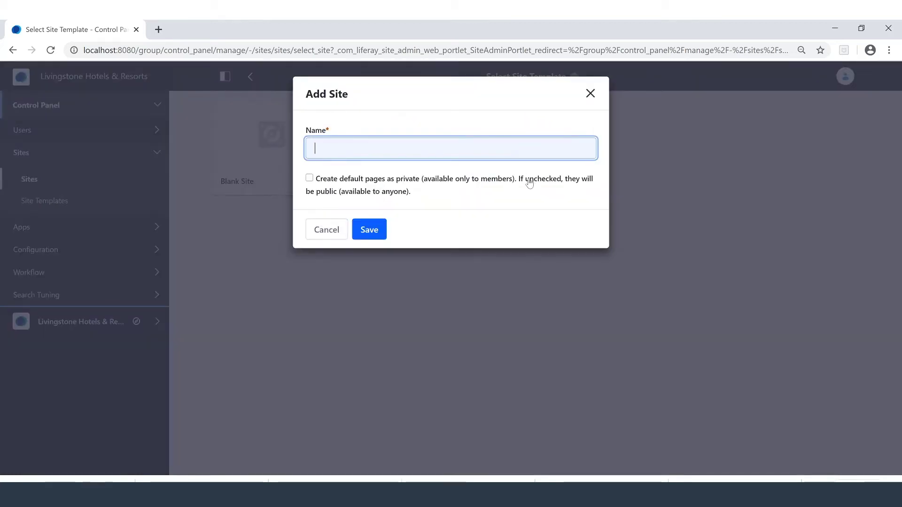
text(Li)
key(Down)
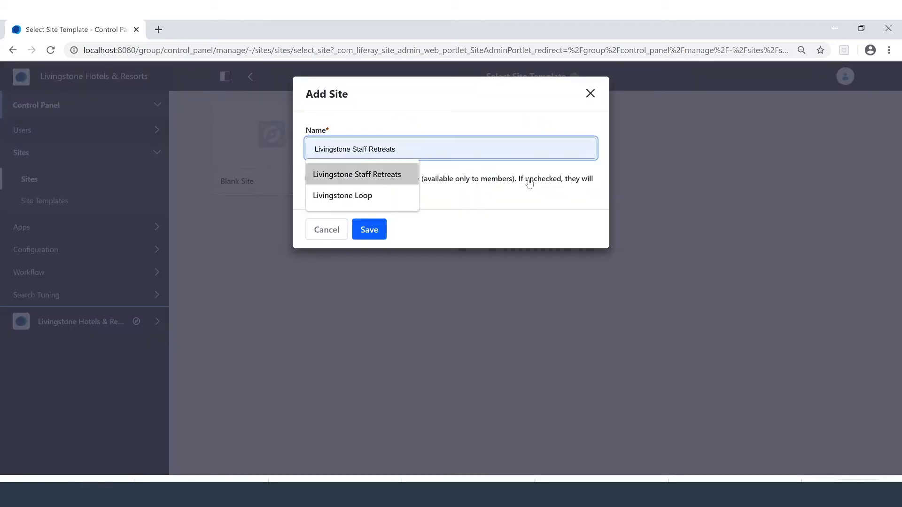
key(Return)
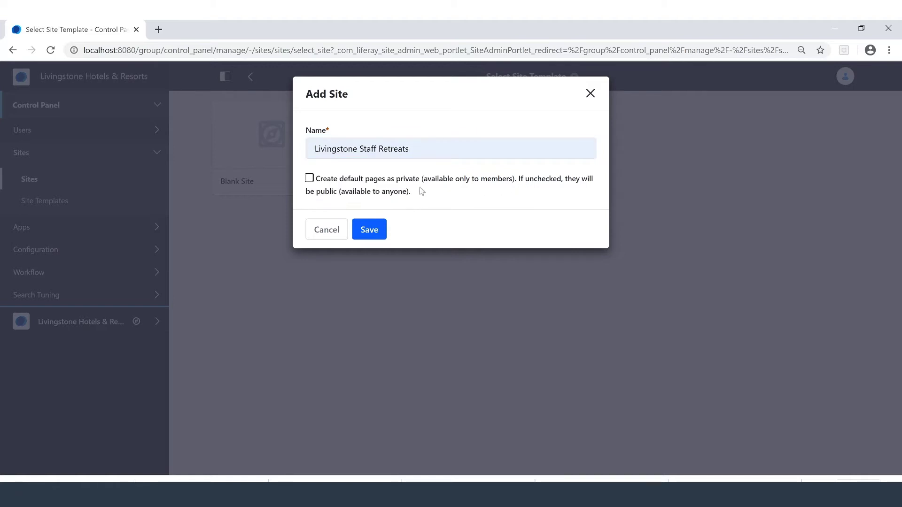
click(309, 179)
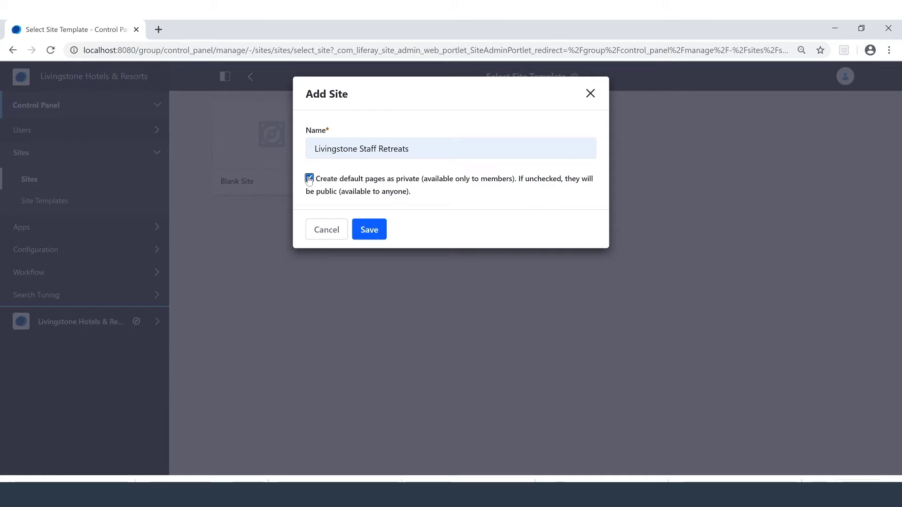
click(365, 225)
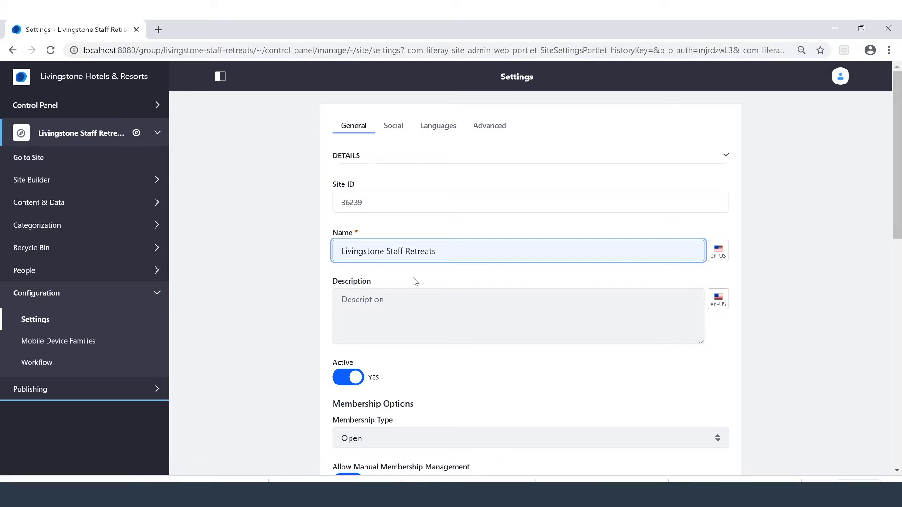
Step: Change the site's Membership Type from Open to Restricted
scroll(415, 281, down, 3)
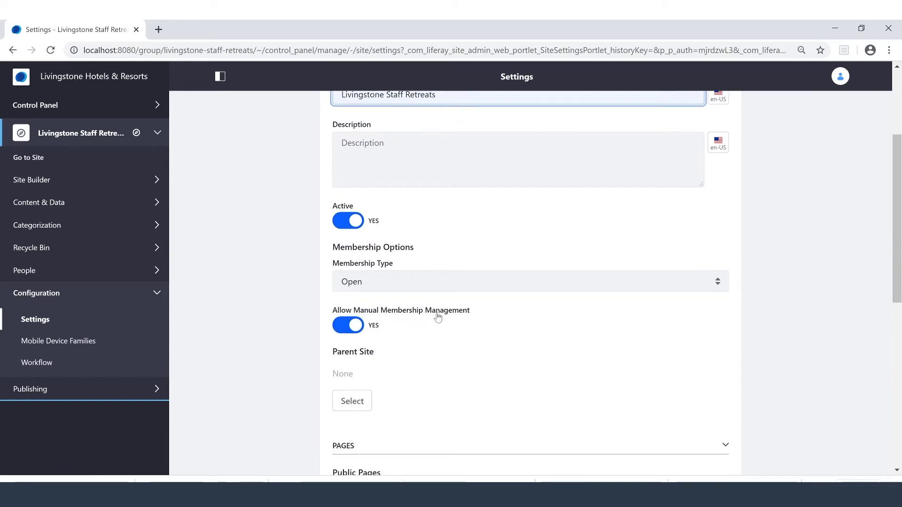
click(441, 282)
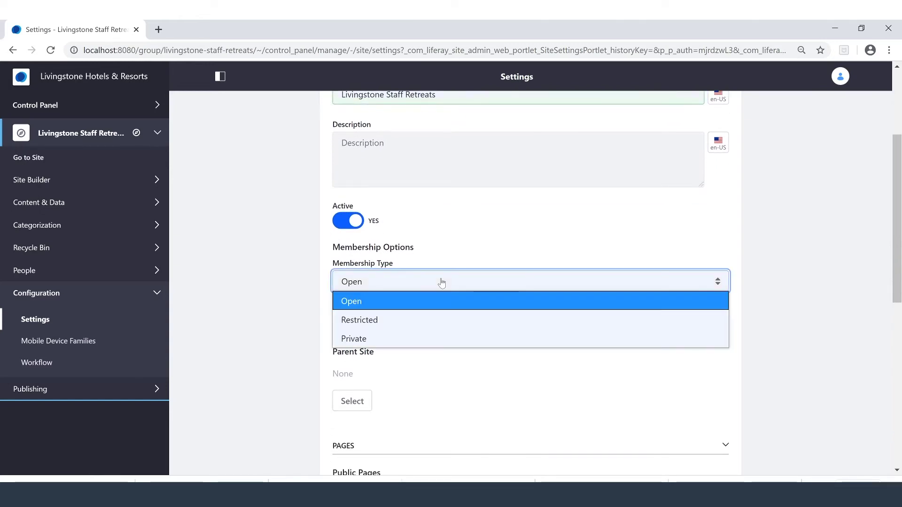
click(444, 320)
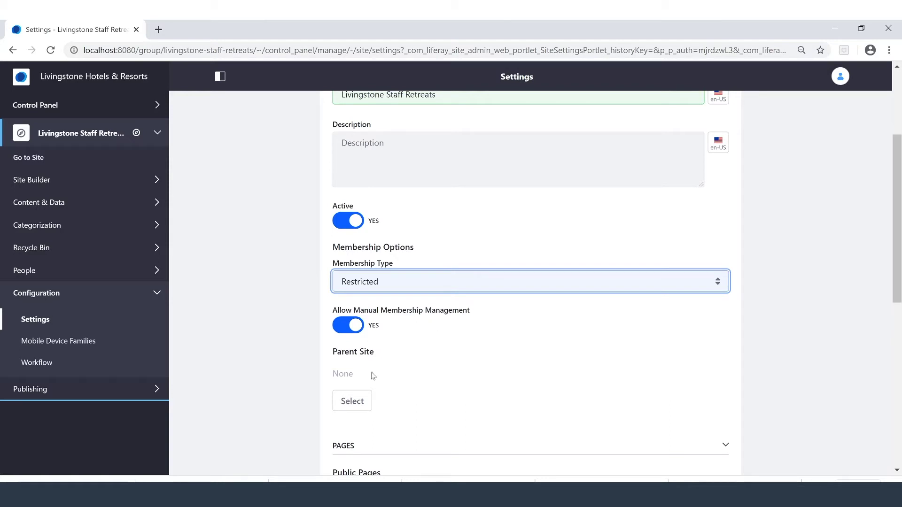
Step: Make Livingstone Hotels & Resorts the parent site, limit membership to its members, and save
click(360, 405)
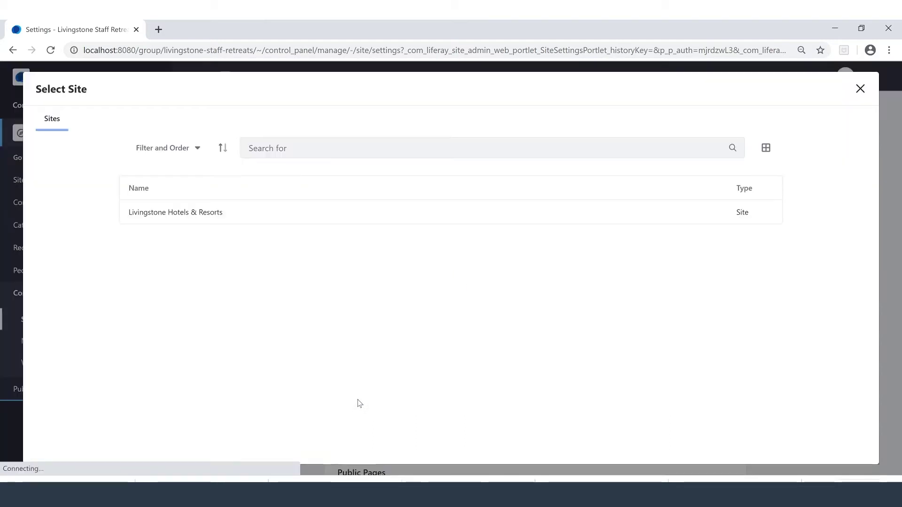
click(218, 213)
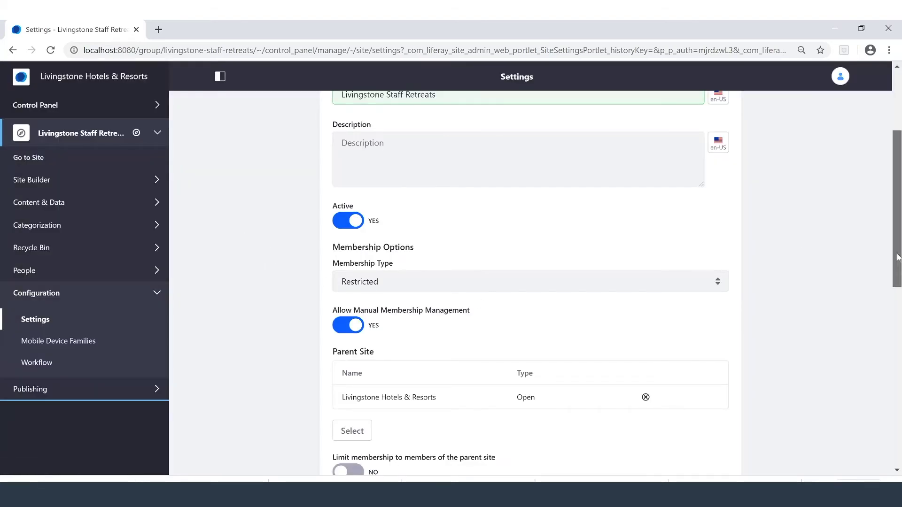
drag(897, 257, 897, 328)
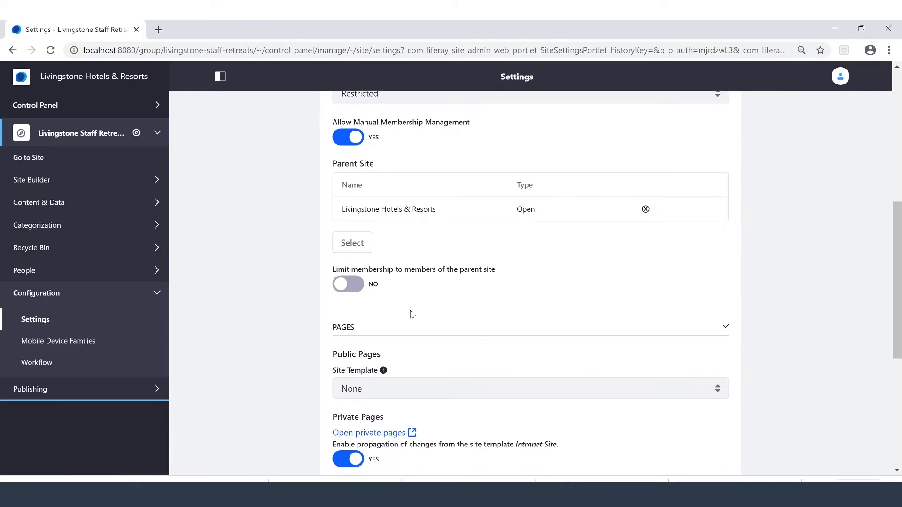
click(359, 292)
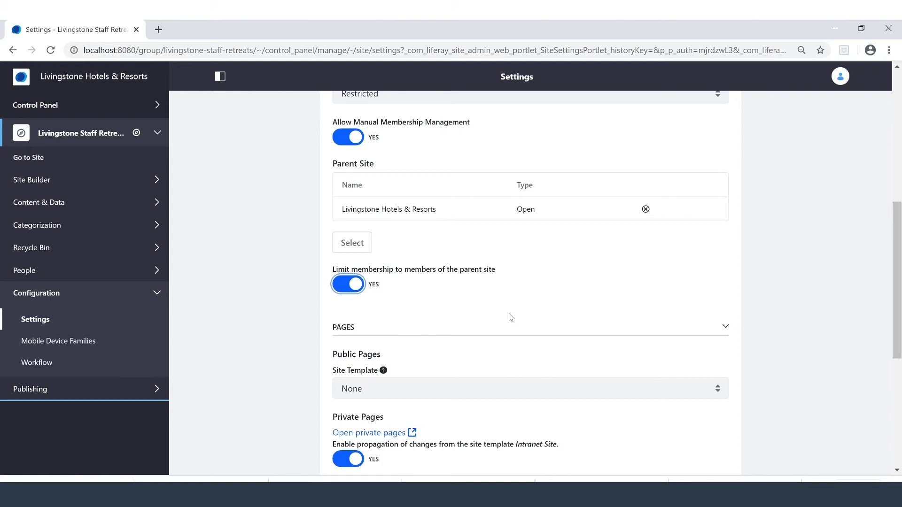
drag(896, 301, 896, 390)
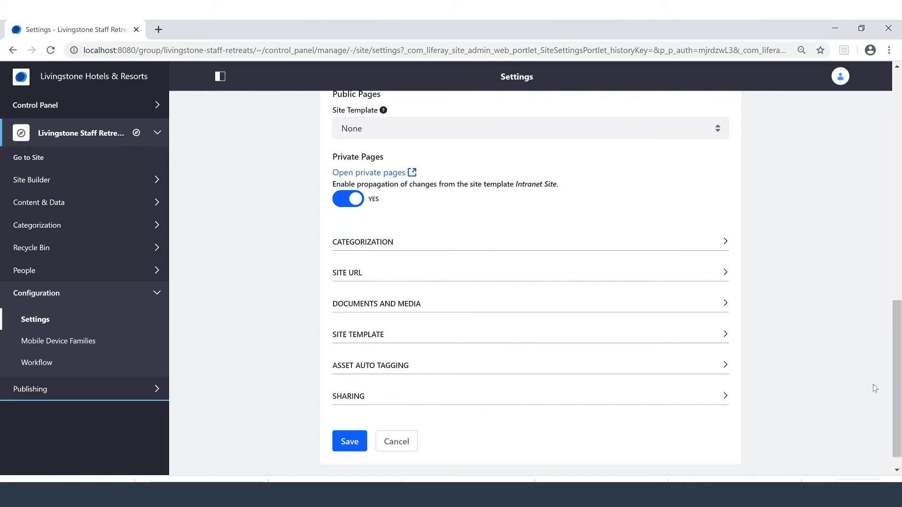
click(355, 448)
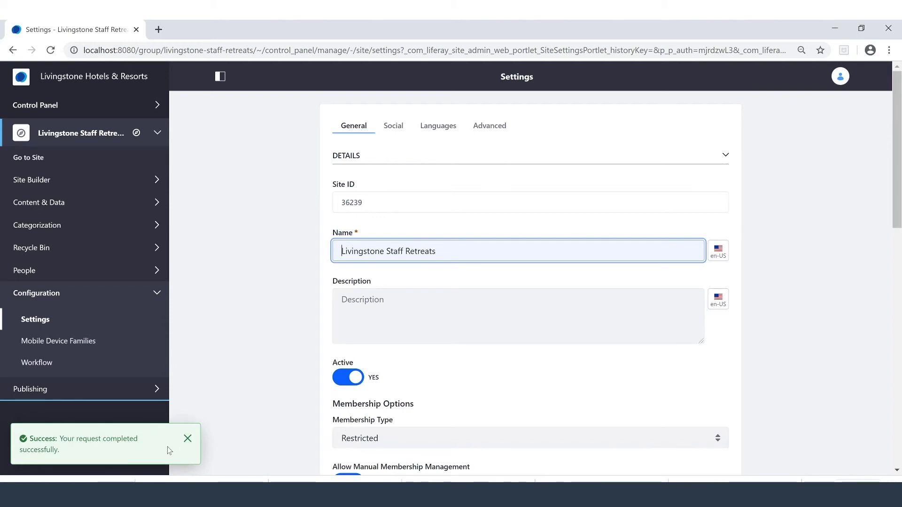
click(43, 158)
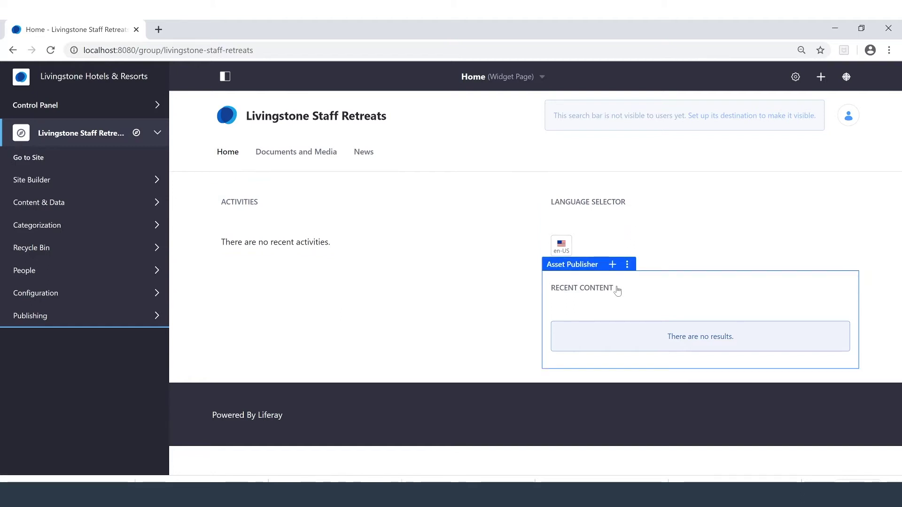
Step: Drag the Recent Content widget into the left column above Activities
drag(574, 265, 390, 278)
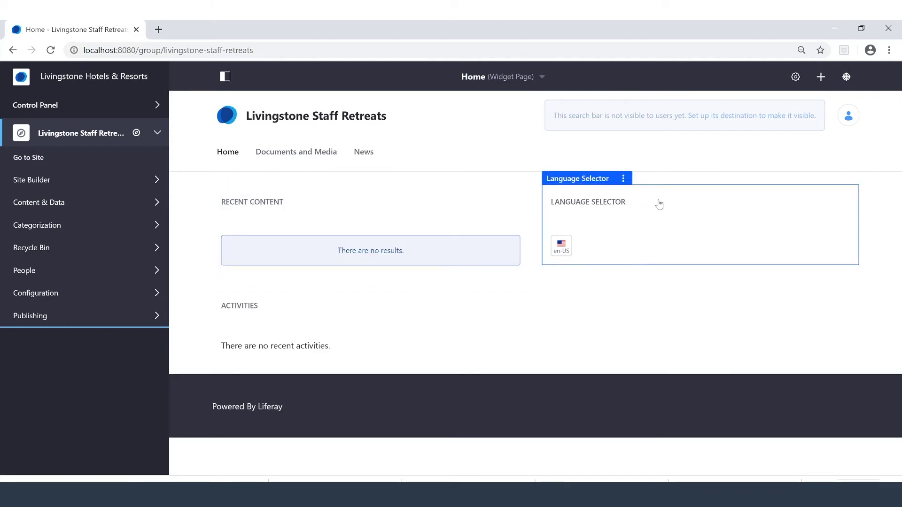
click(798, 78)
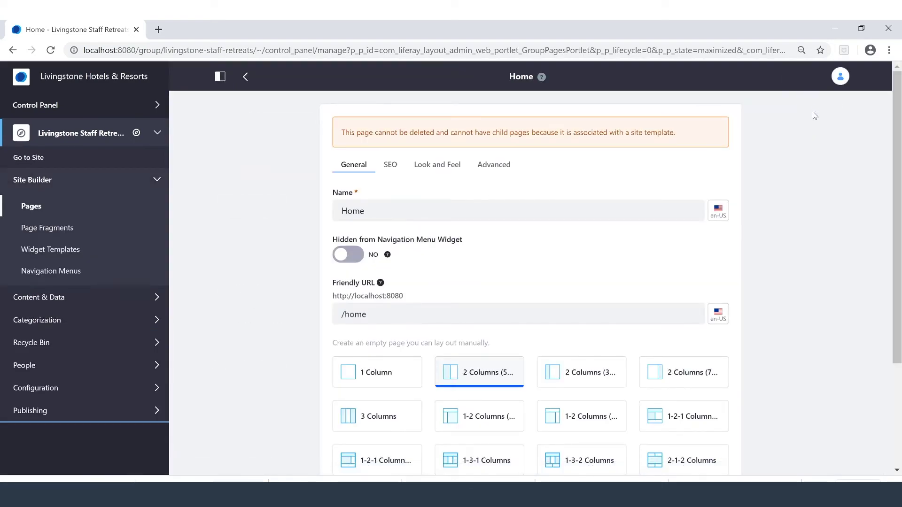
Step: Switch the Home page layout to 2 Columns (70/30) and save it
drag(894, 167, 894, 217)
scroll(818, 274, down, 2)
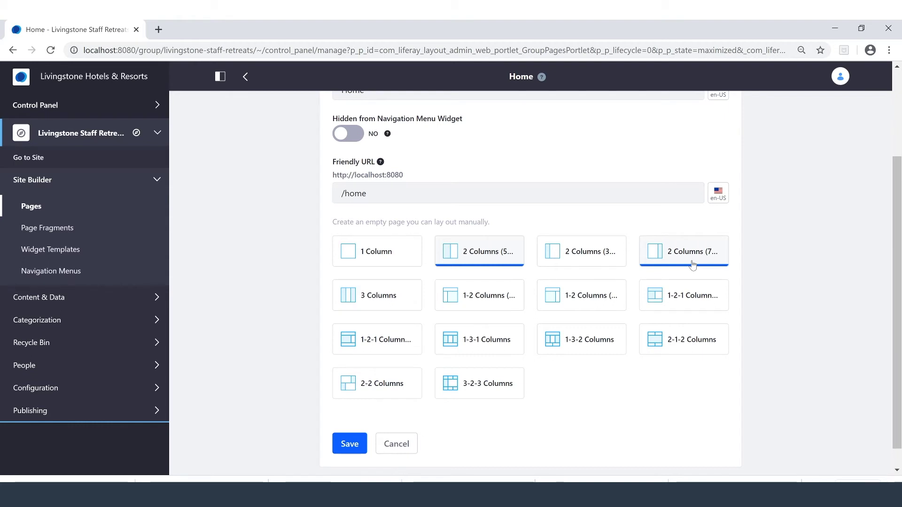
click(719, 258)
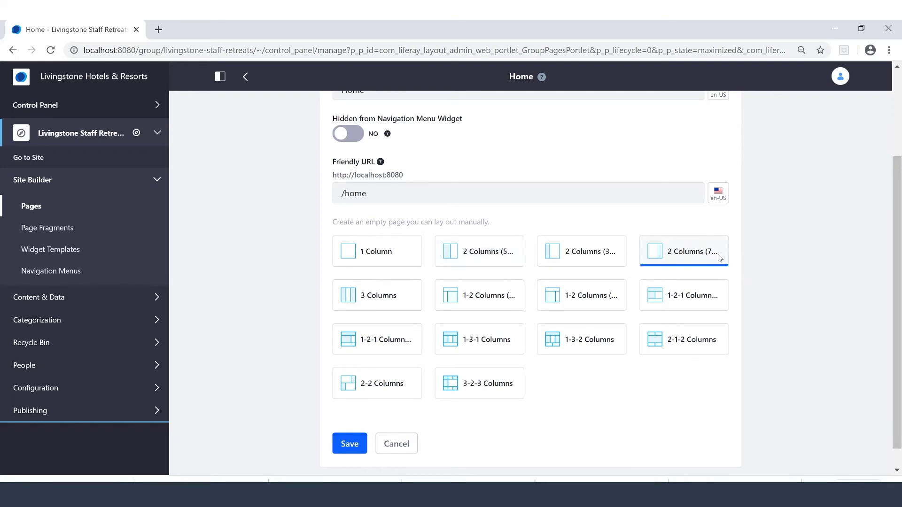
click(337, 446)
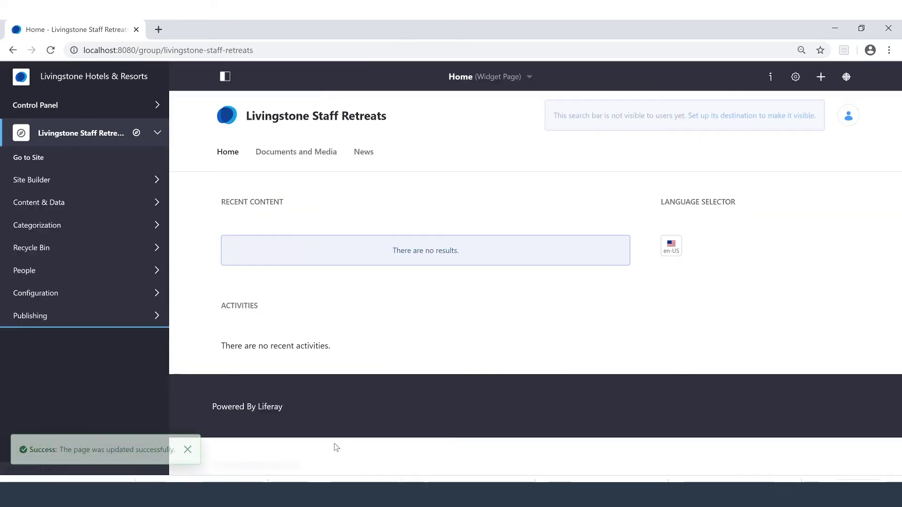
mouse_move(332, 197)
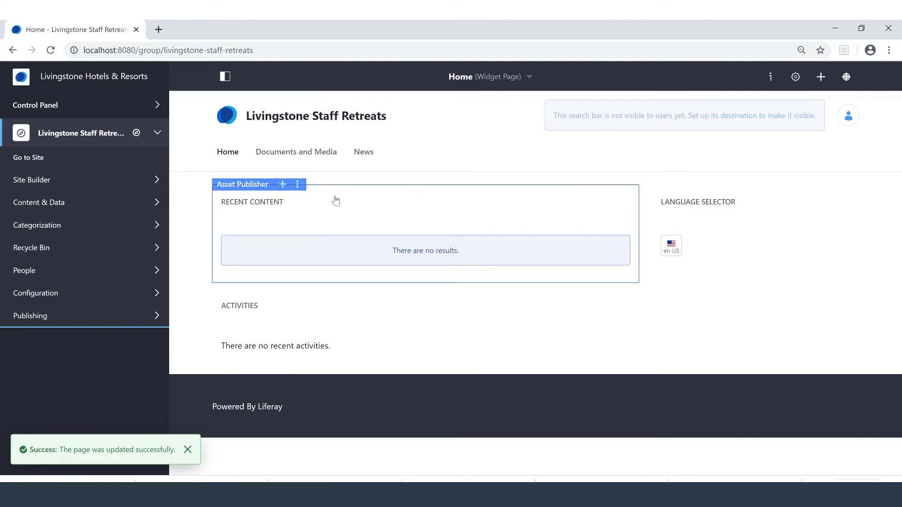
mouse_move(723, 213)
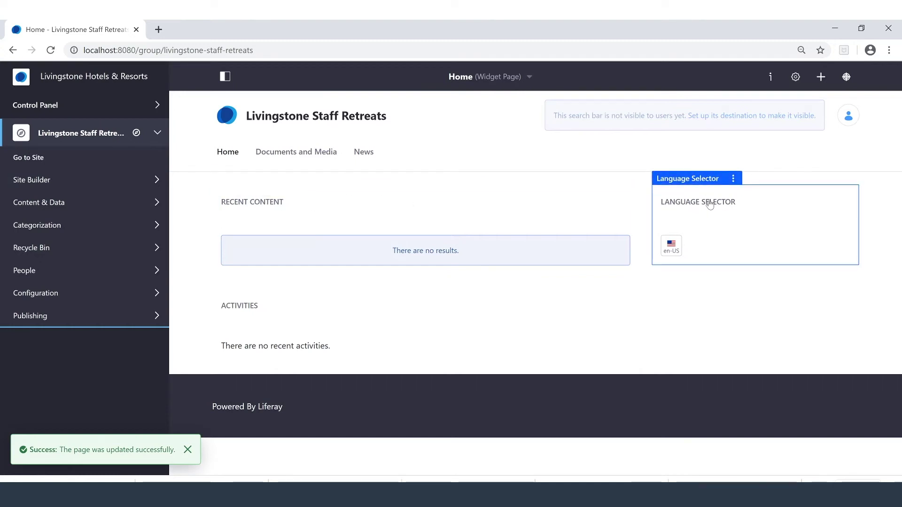
Step: Move the Language Selector below Activities, then remove the Activities widget
drag(708, 177, 324, 367)
click(257, 284)
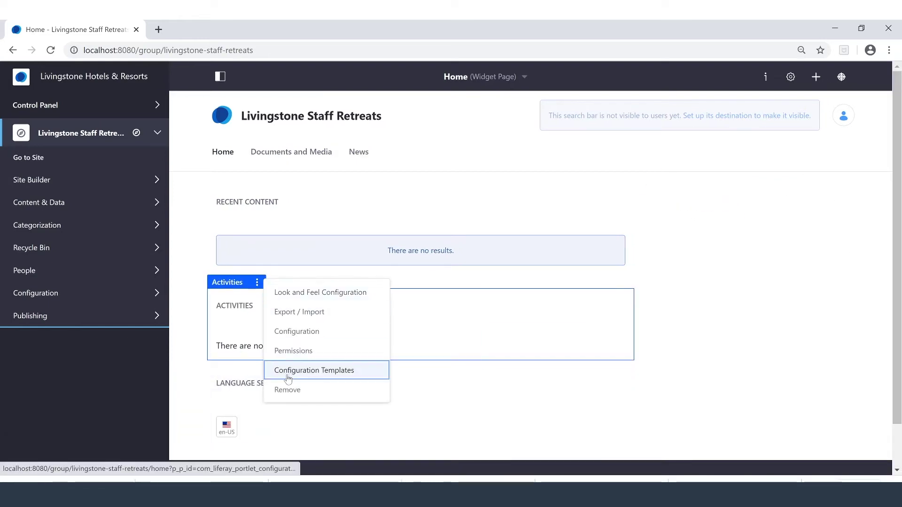
click(285, 392)
click(497, 122)
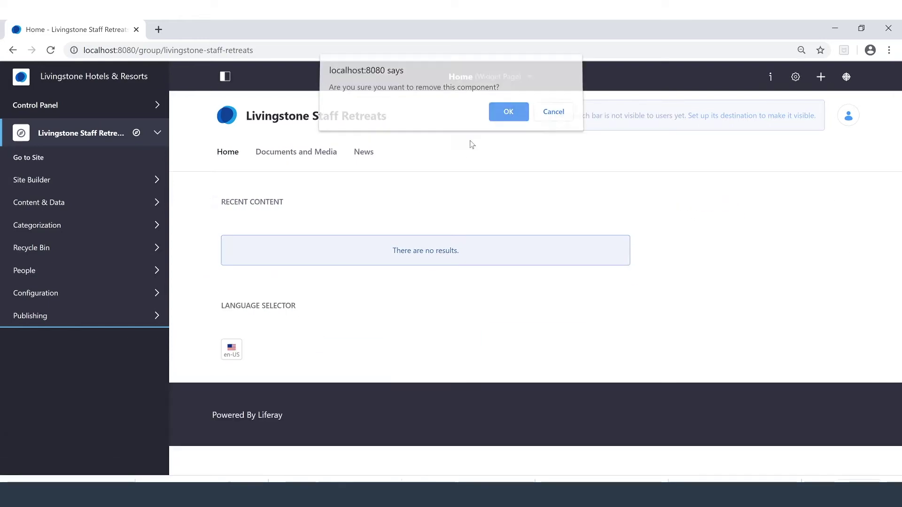
Step: Remove the Recent Content widget from the Home page
click(297, 178)
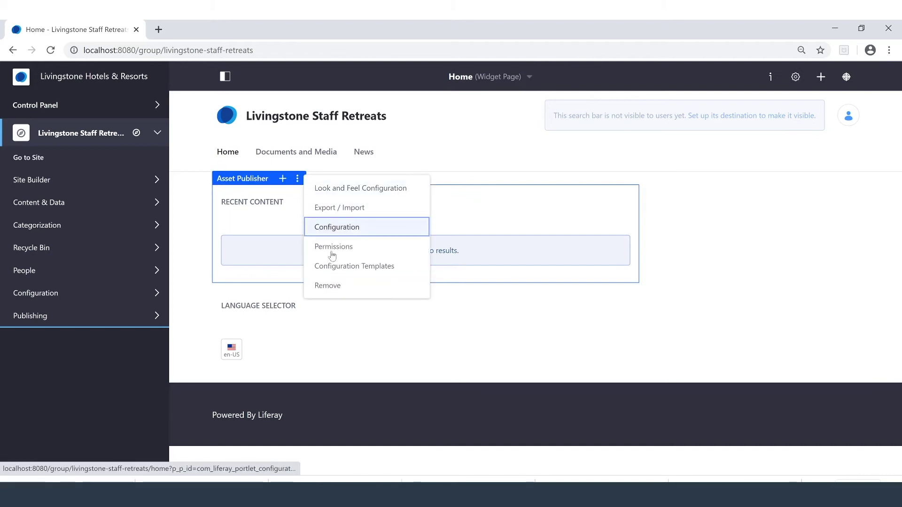
click(334, 288)
click(504, 117)
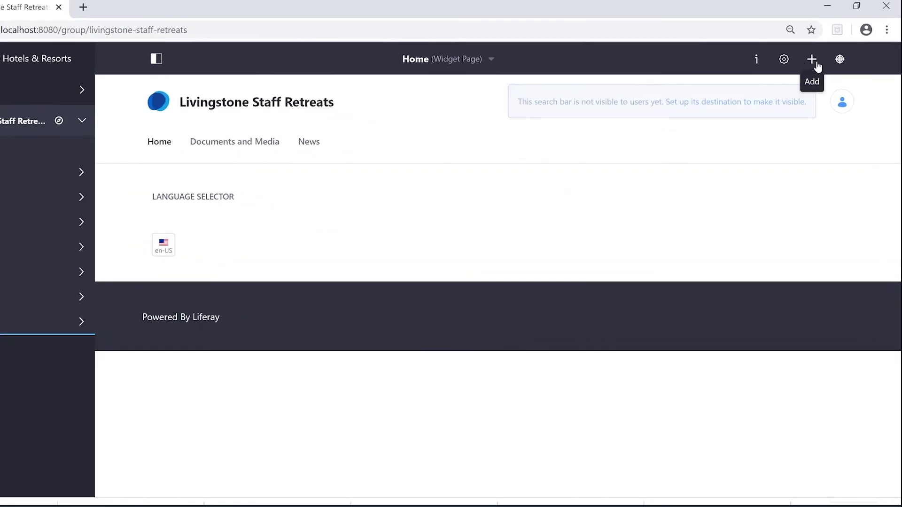
Step: Add a Blogs widget from Collaboration to the top of the Home page
click(816, 65)
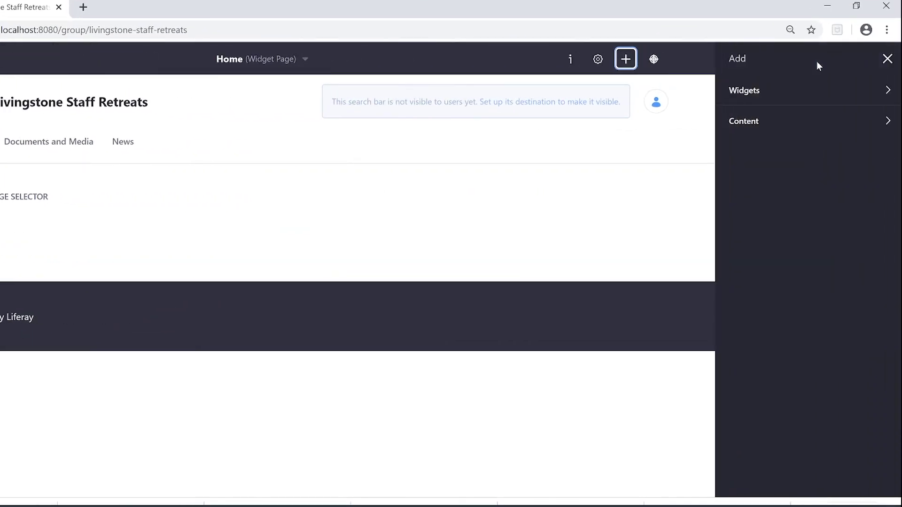
click(805, 92)
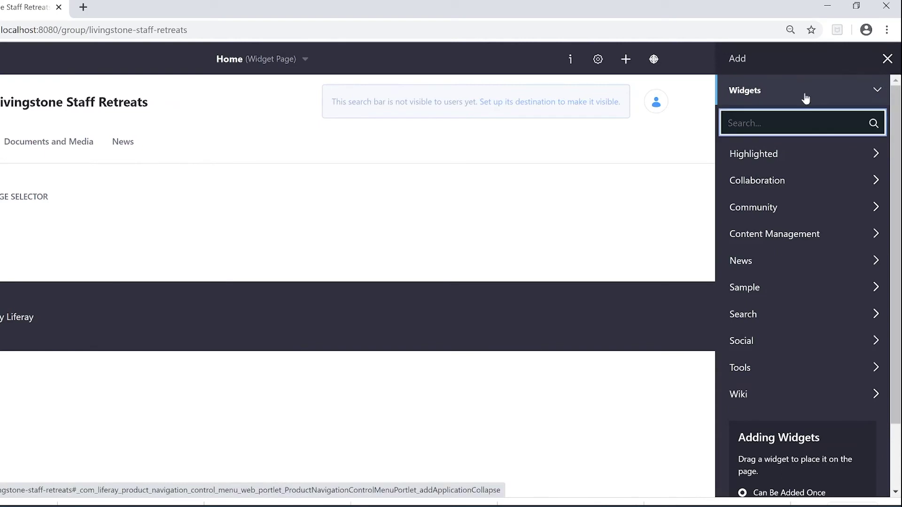
click(797, 187)
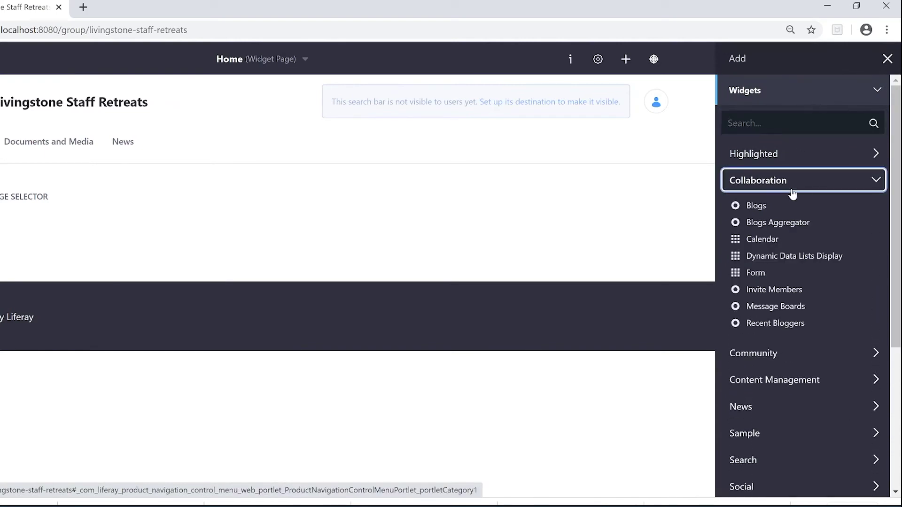
drag(759, 205, 141, 195)
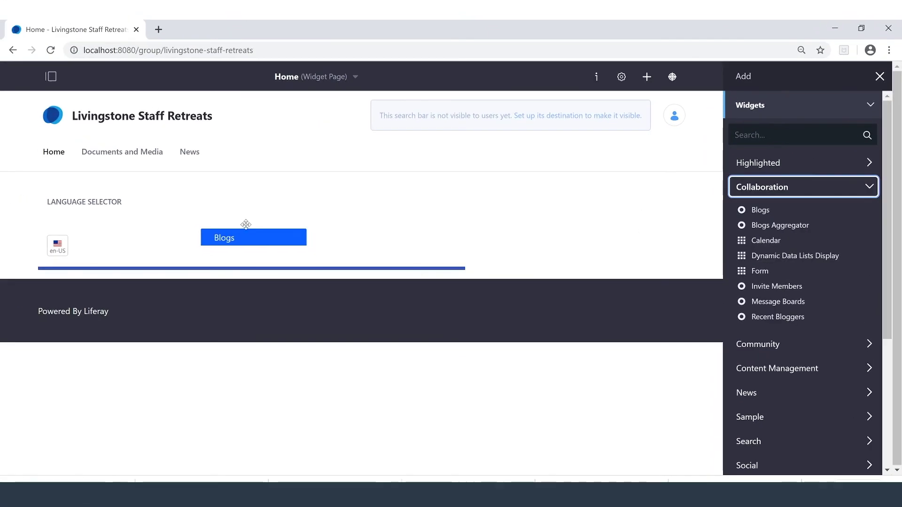
drag(207, 200, 241, 205)
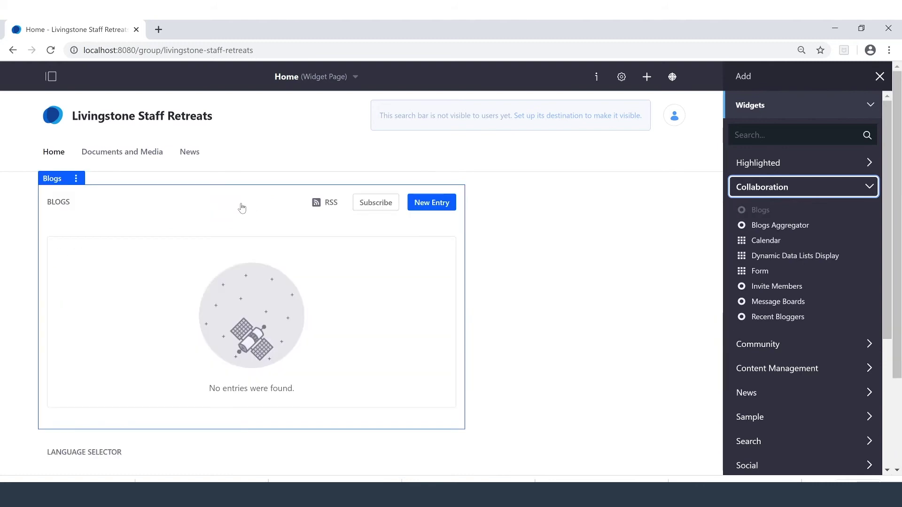
Step: Place a Media Gallery widget from Content Management beside the Blogs widget
click(795, 187)
click(788, 237)
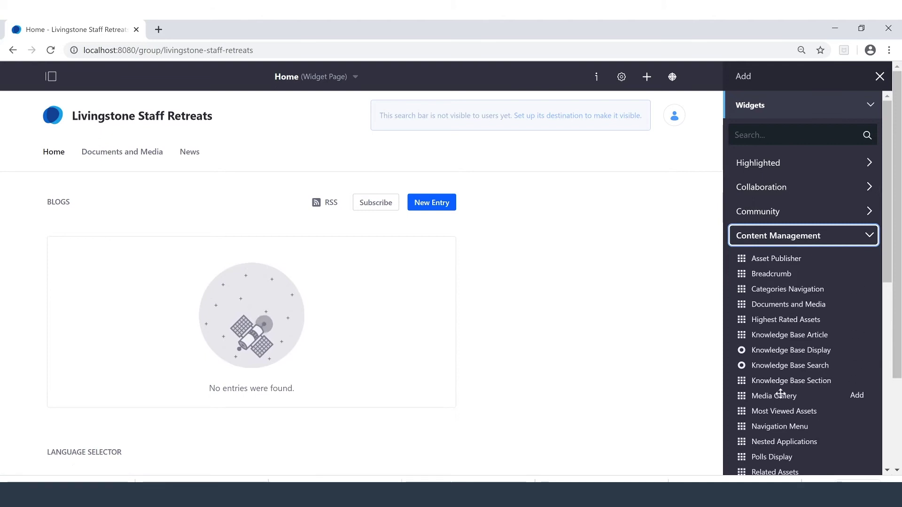
drag(777, 397, 626, 346)
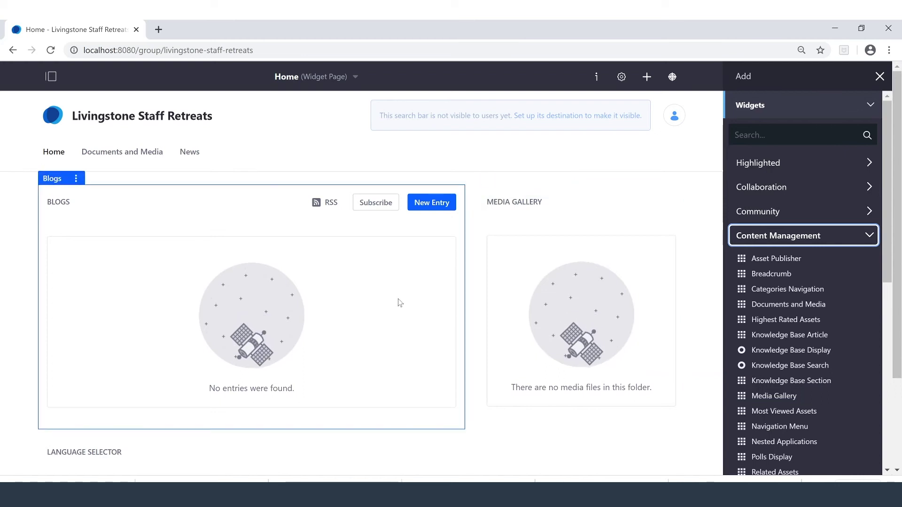
click(558, 179)
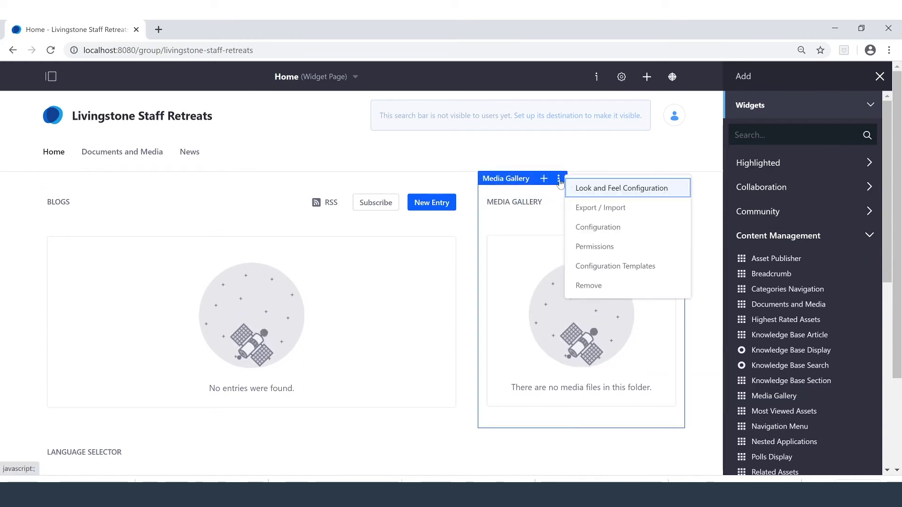
Step: Give the Media Gallery widget the custom title 'Recent Event Photos'
click(593, 187)
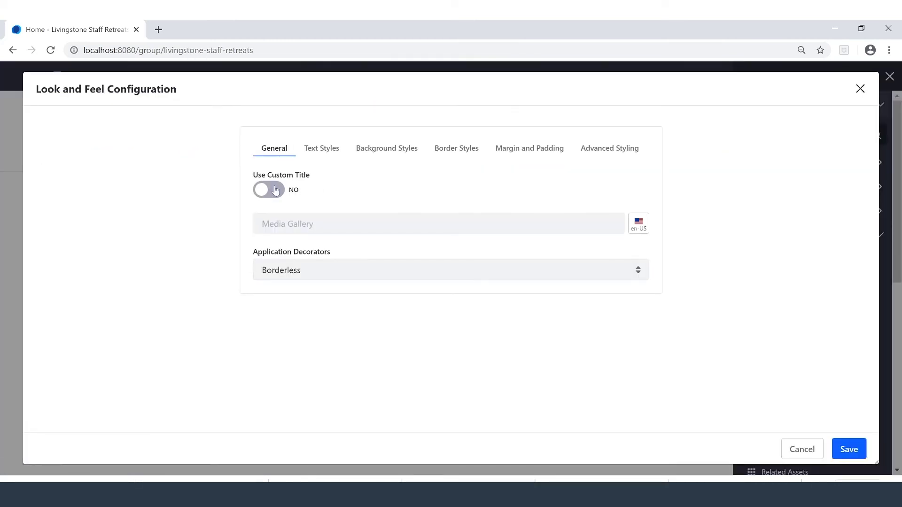
triple_click(300, 224)
text(Recent Event Photos)
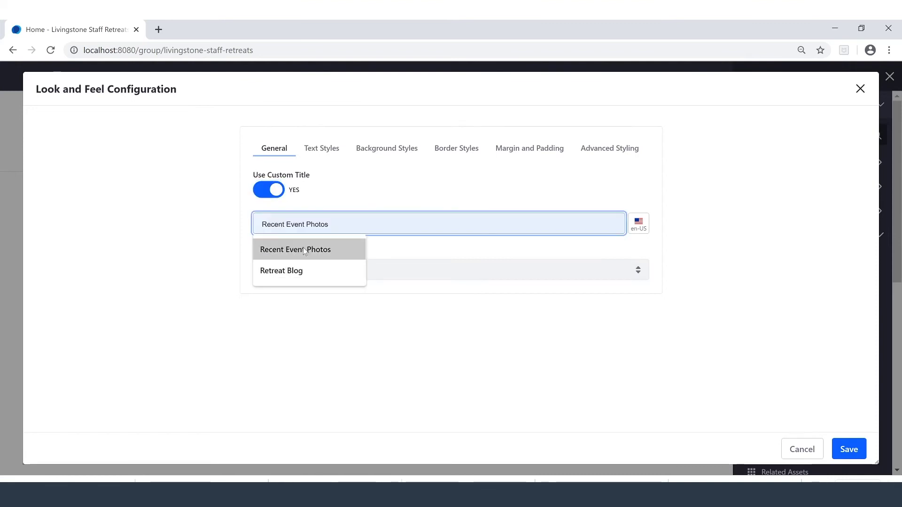
click(304, 250)
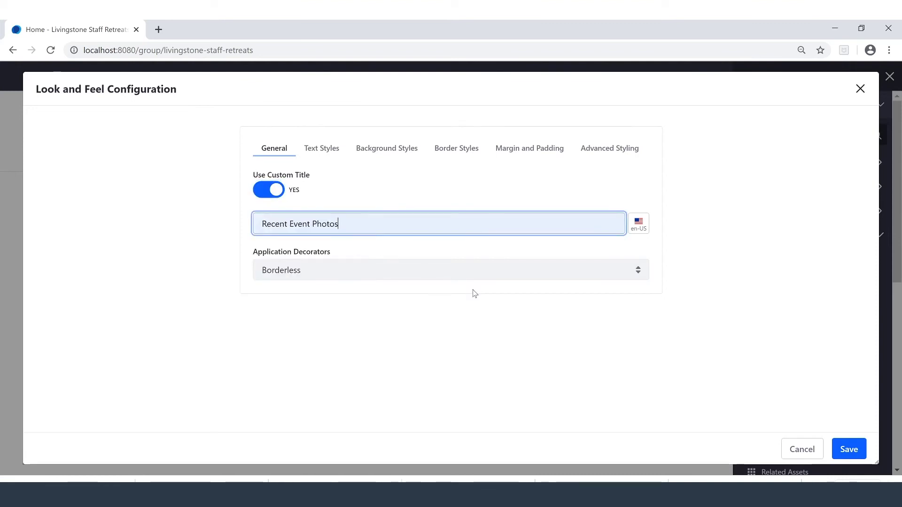
click(843, 450)
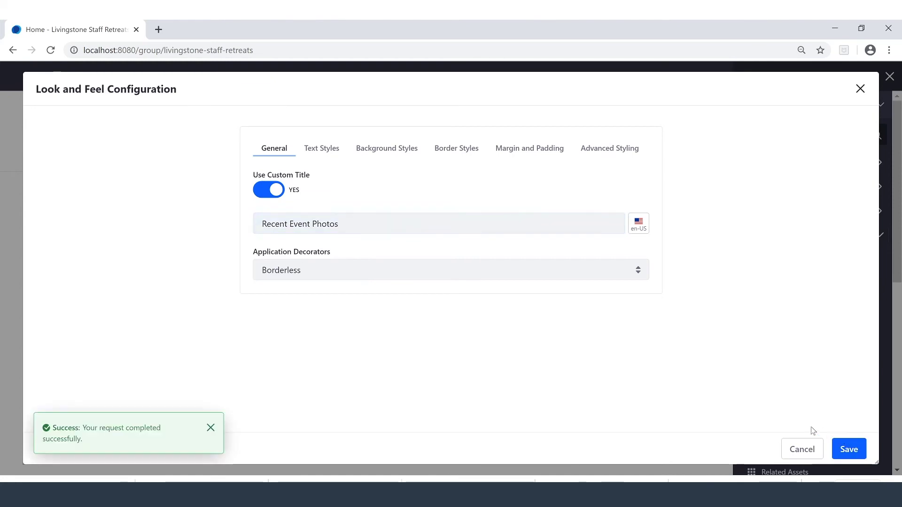
click(859, 89)
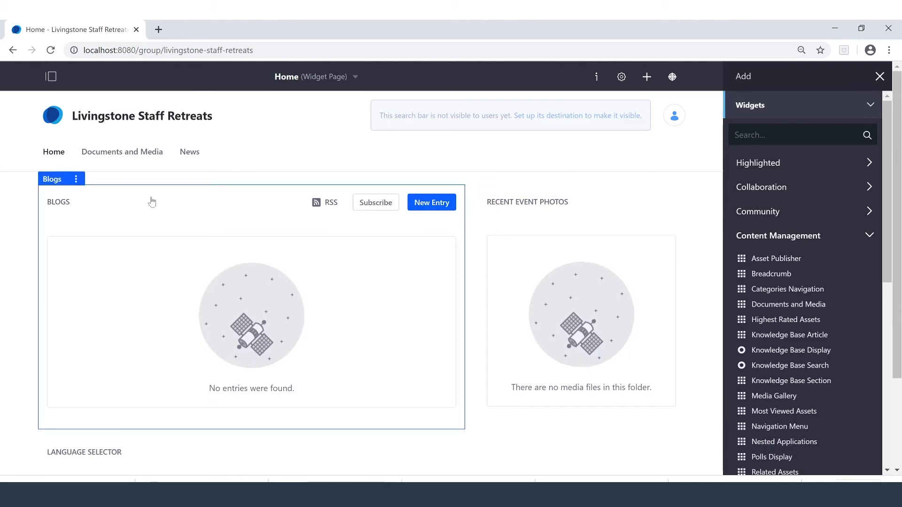
Step: Give the Blogs widget the custom title 'Retreat Blog'
click(76, 178)
click(121, 189)
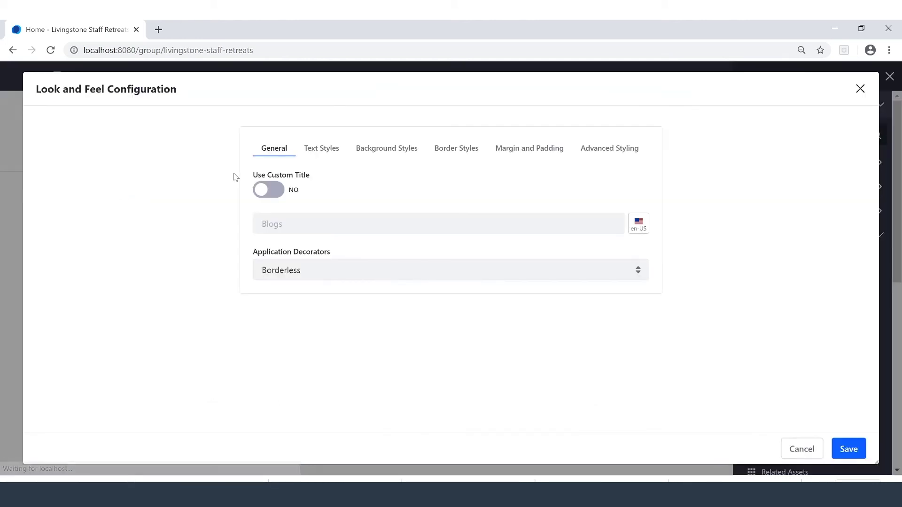
click(276, 192)
key(Tab)
text(R)
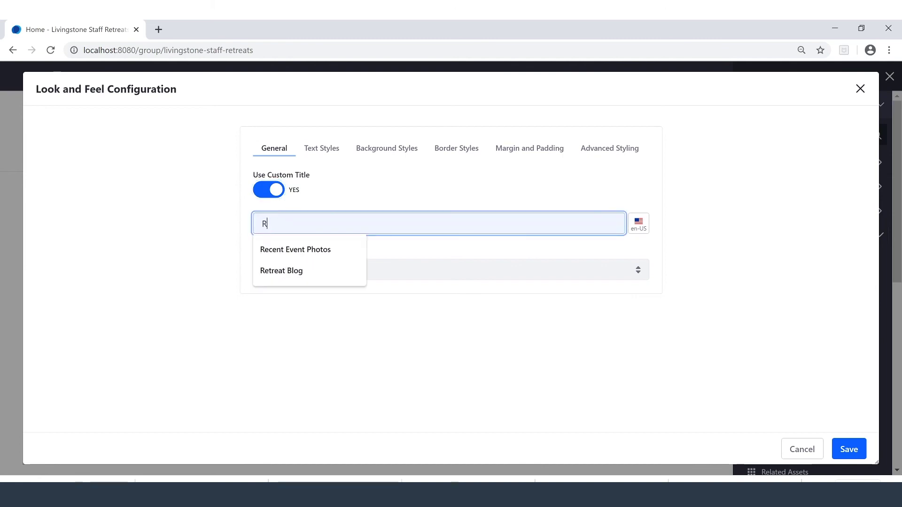
text(e)
key(Down)
key(Down)
key(Return)
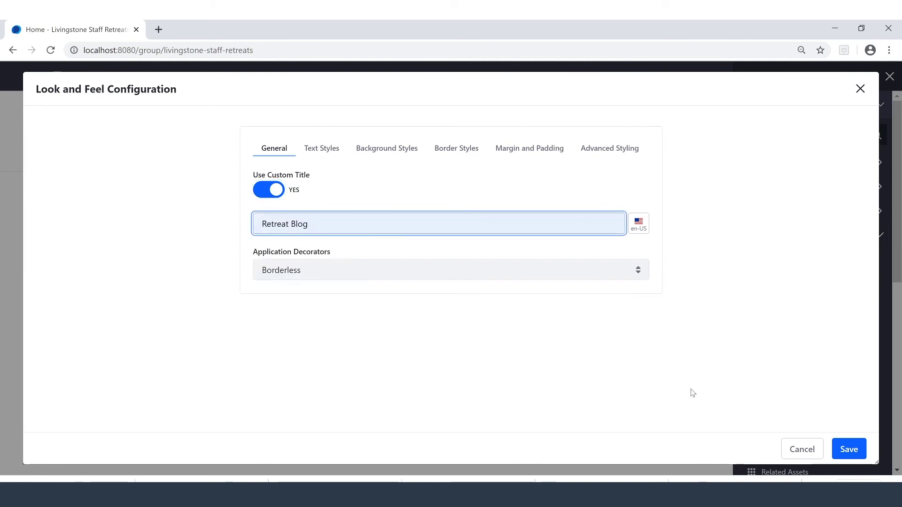
click(847, 448)
click(859, 89)
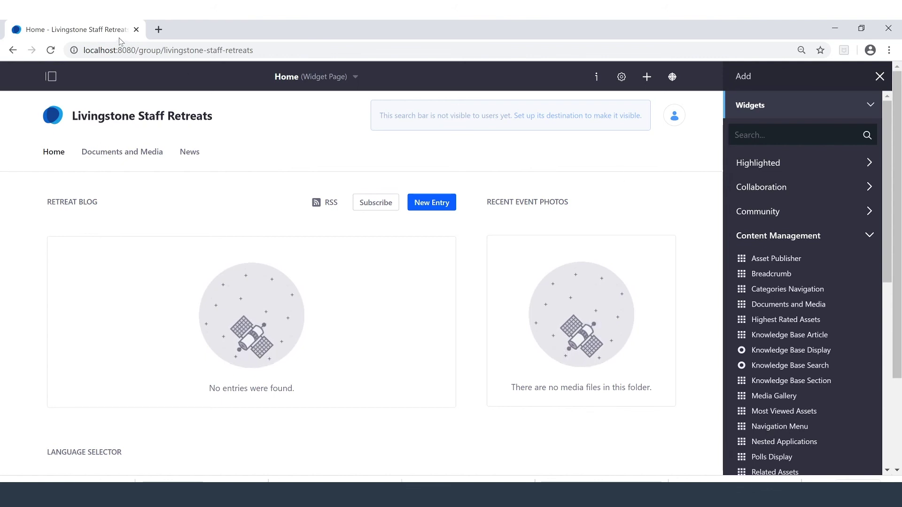
Step: Go to the Control Panel's Sites list of all sites
click(53, 77)
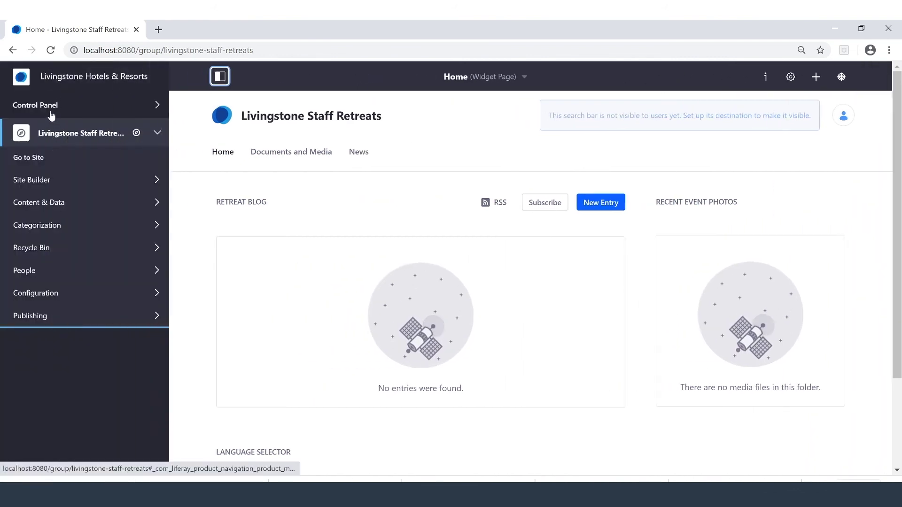
click(52, 115)
click(32, 151)
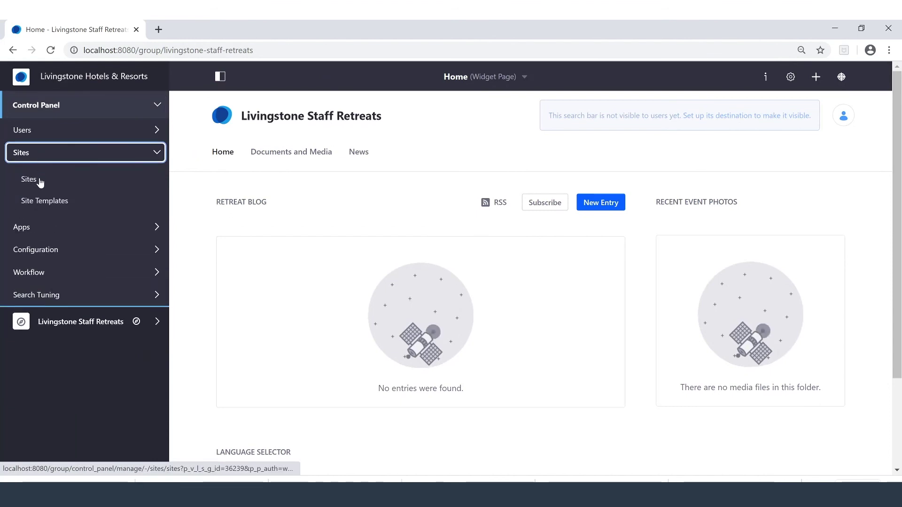
click(39, 180)
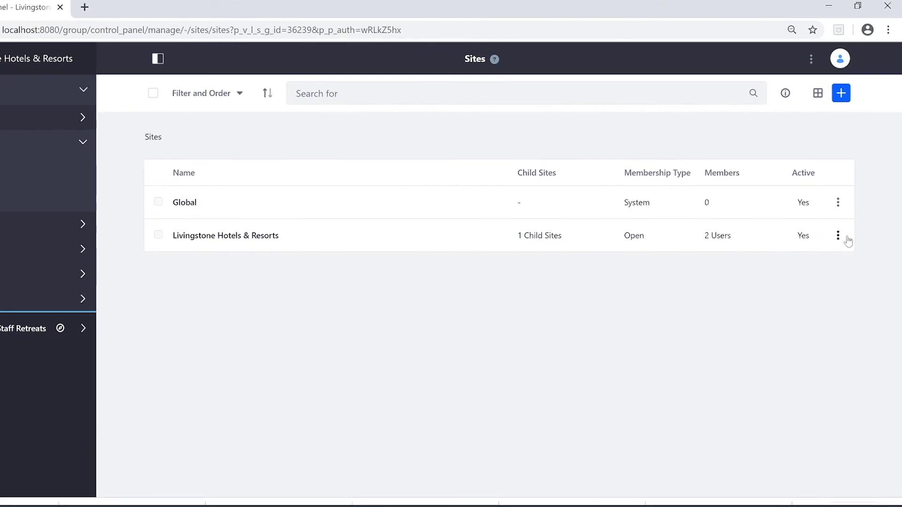
Step: List Livingstone Hotels & Resorts' child sites and open the actions for Livingstone Staff Retreats
click(839, 236)
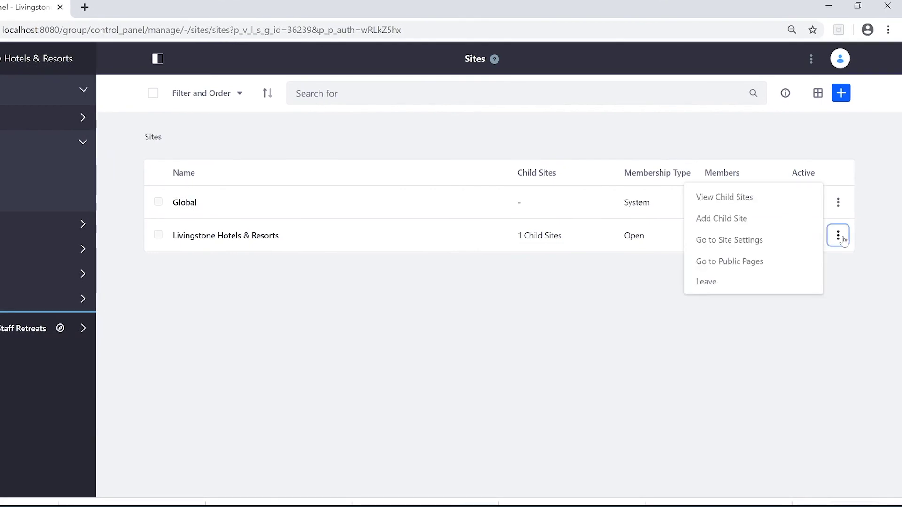
click(767, 198)
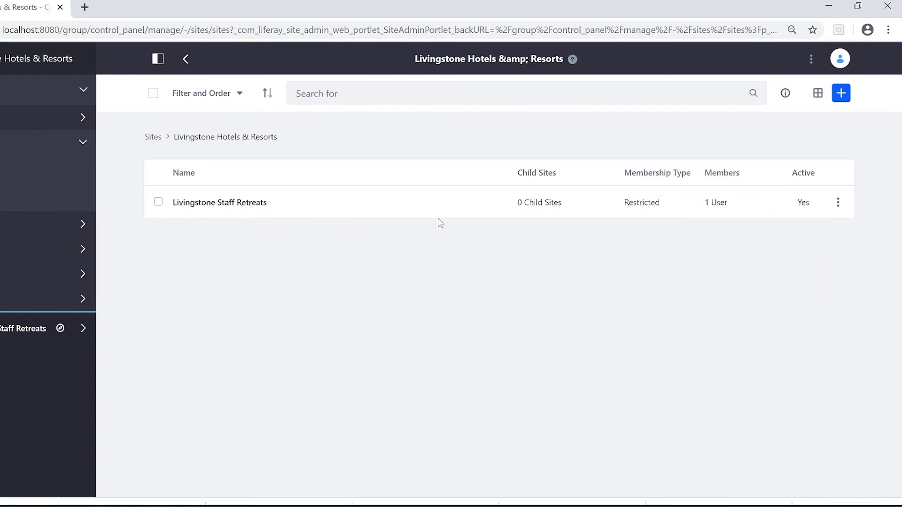
click(838, 203)
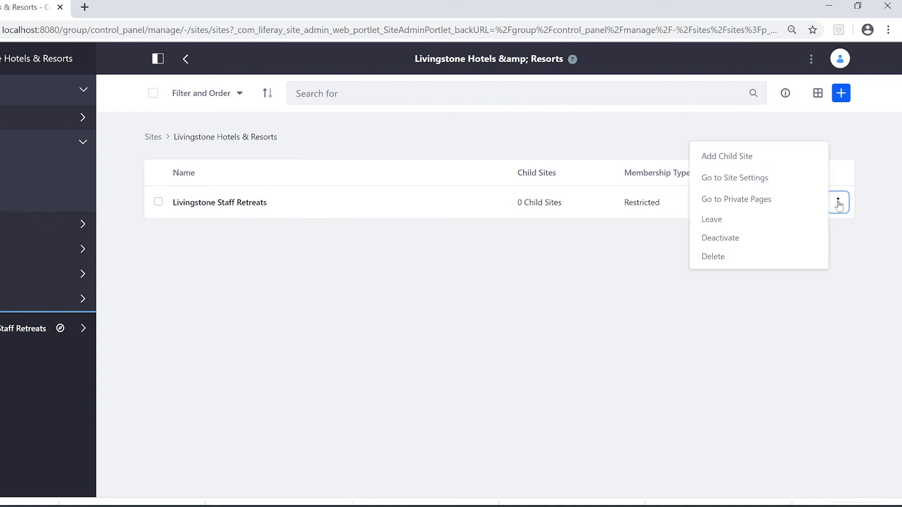